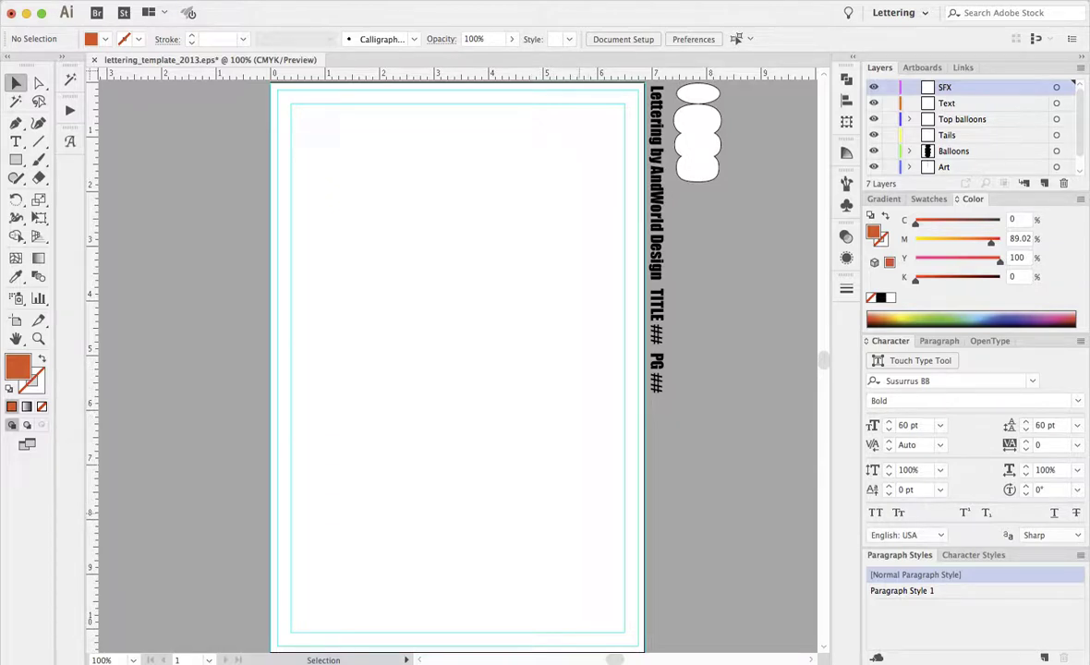
- Start a new document and name it Comic Template
{"action": "key", "text": "a"}
{"action": "key", "text": "super+n"}
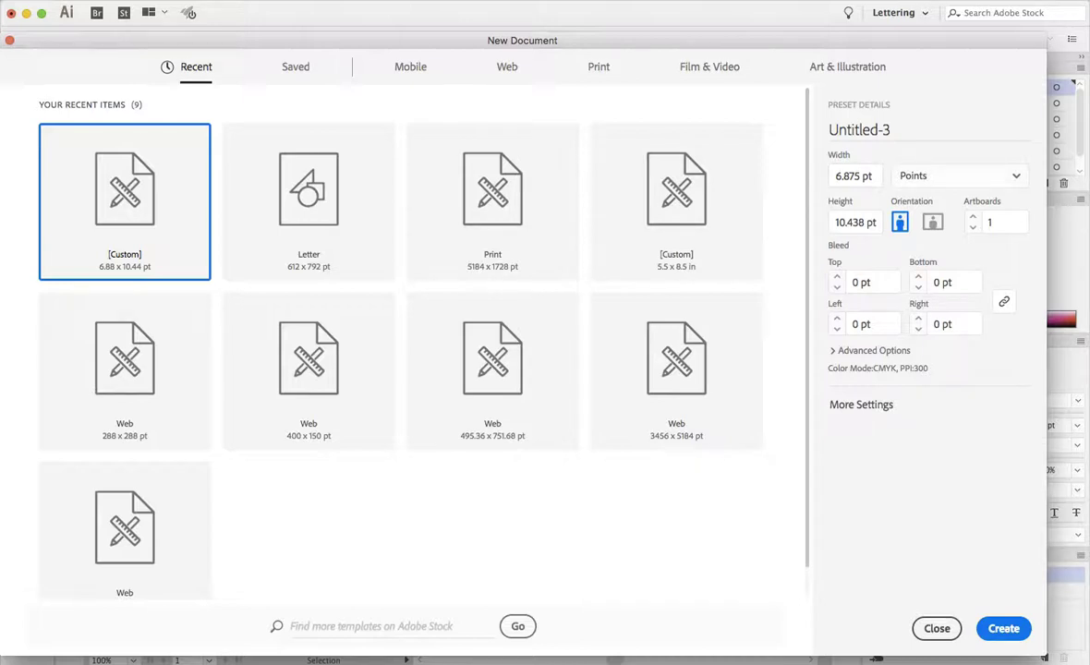
{"action": "left_click", "coordinate": [853, 175]}
{"action": "left_click", "coordinate": [858, 129]}
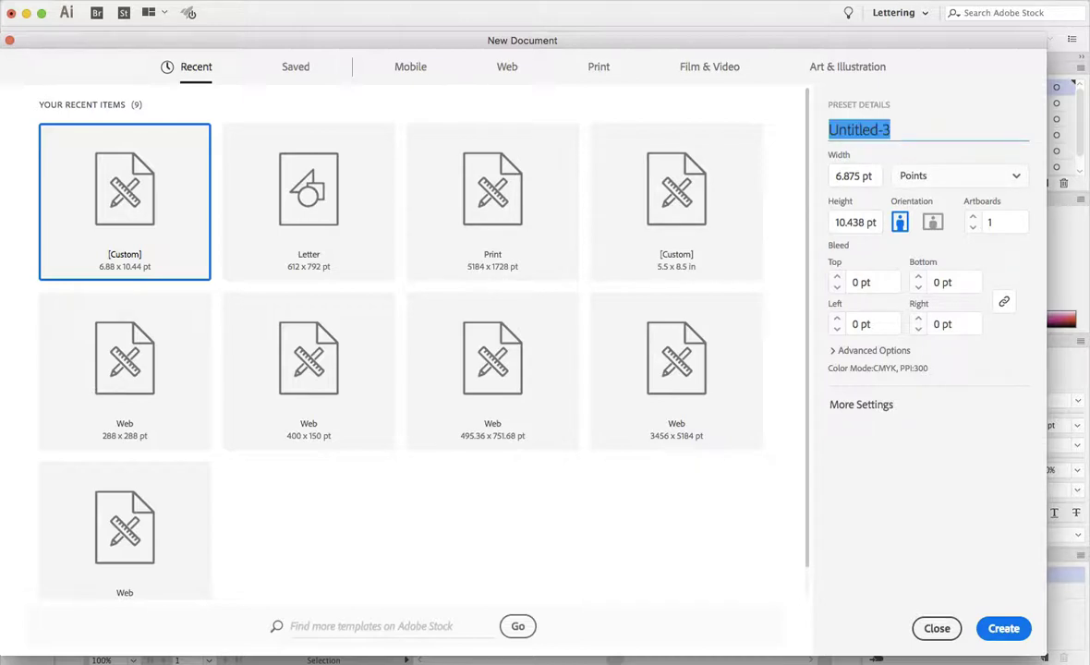
{"action": "type", "text": "C"}
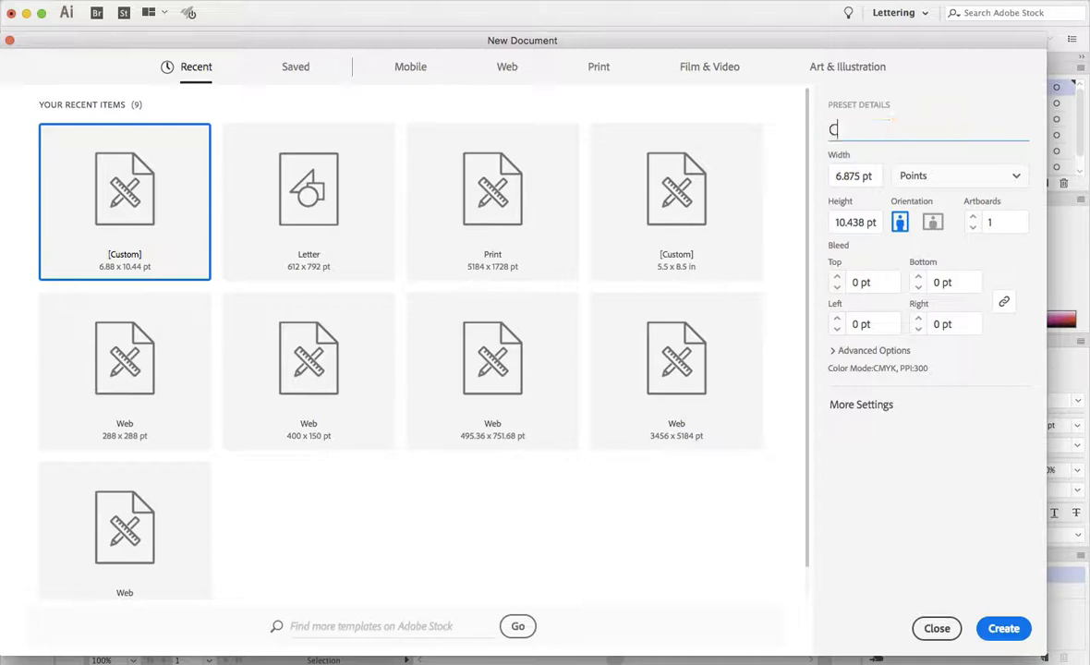
{"action": "type", "text": "omic Template"}
{"action": "key", "text": "Tab"}
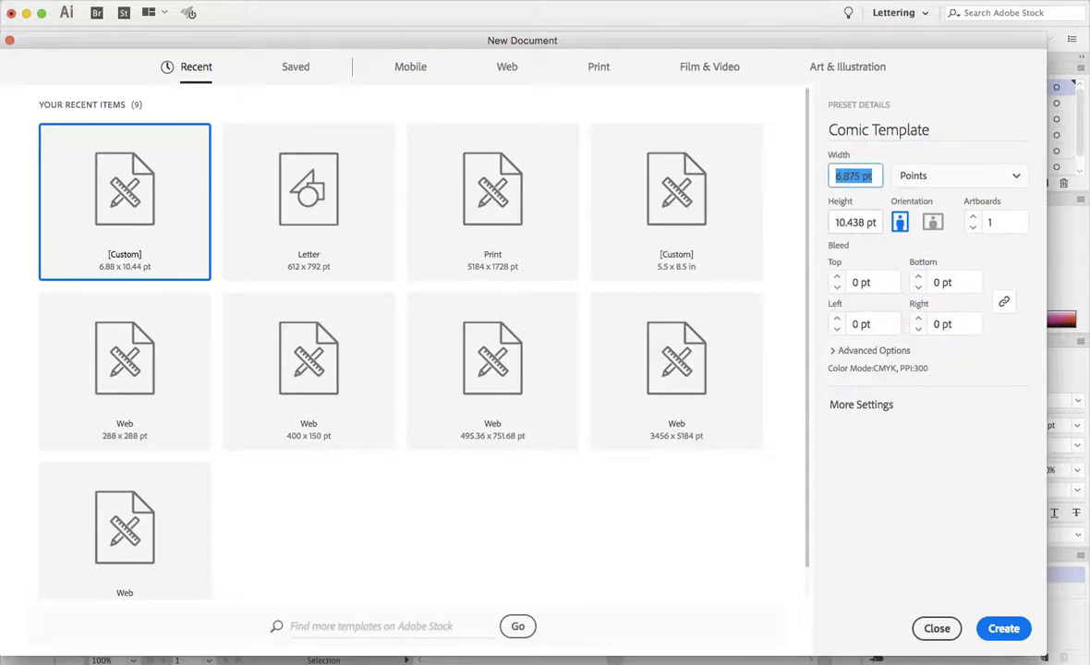
- Set the document units to inches with a 6.875 in width and 10.438 in height, and create the document
{"action": "type", "text": "6.875in"}
{"action": "key", "text": "Tab"}
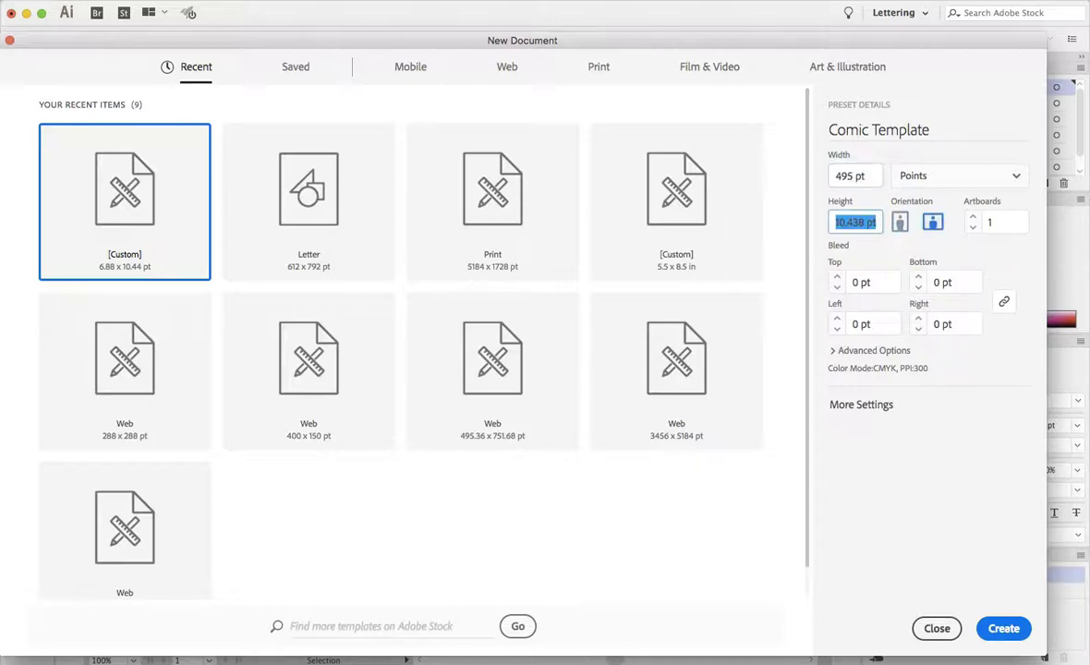
{"action": "left_click", "coordinate": [959, 176]}
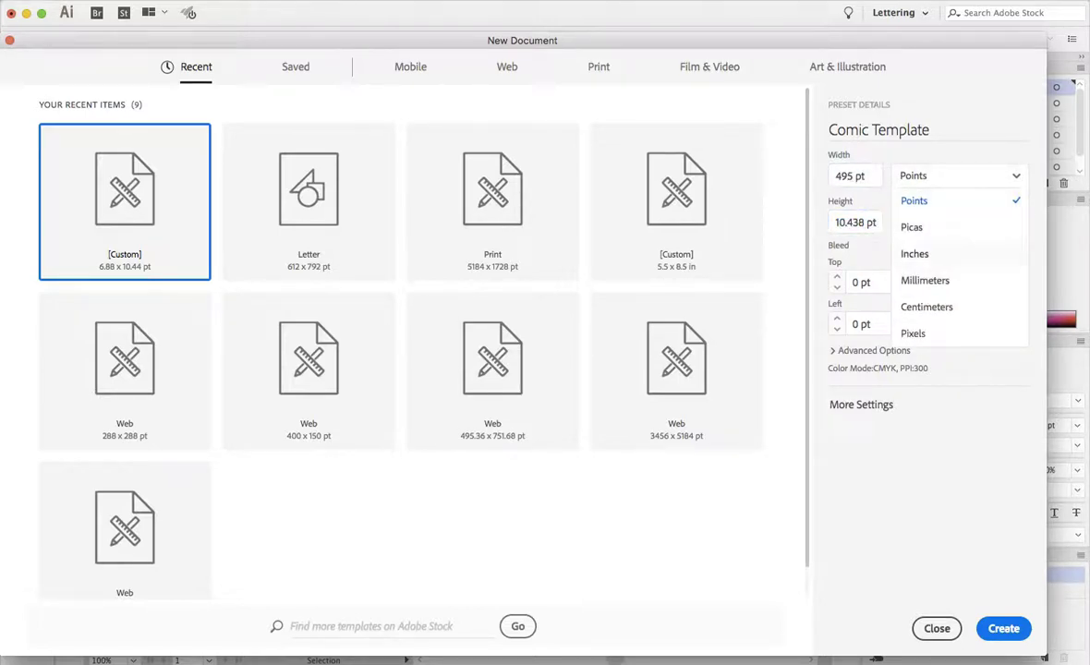
{"action": "left_click", "coordinate": [912, 250]}
{"action": "key", "text": "Tab"}
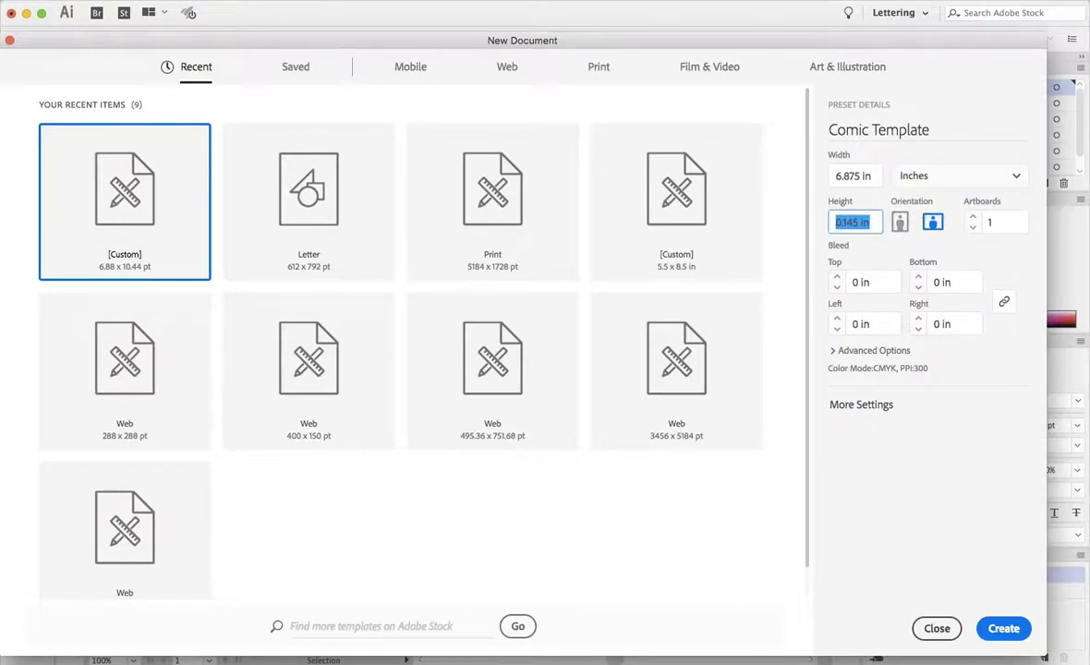
{"action": "type", "text": "10.438"}
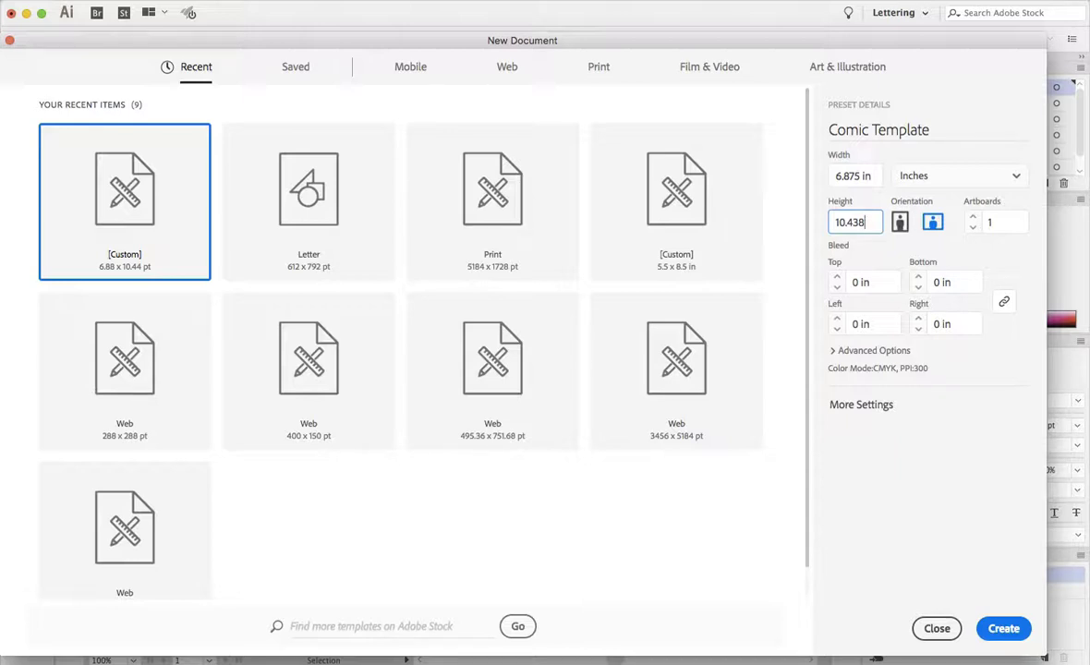
{"action": "key", "text": "Tab"}
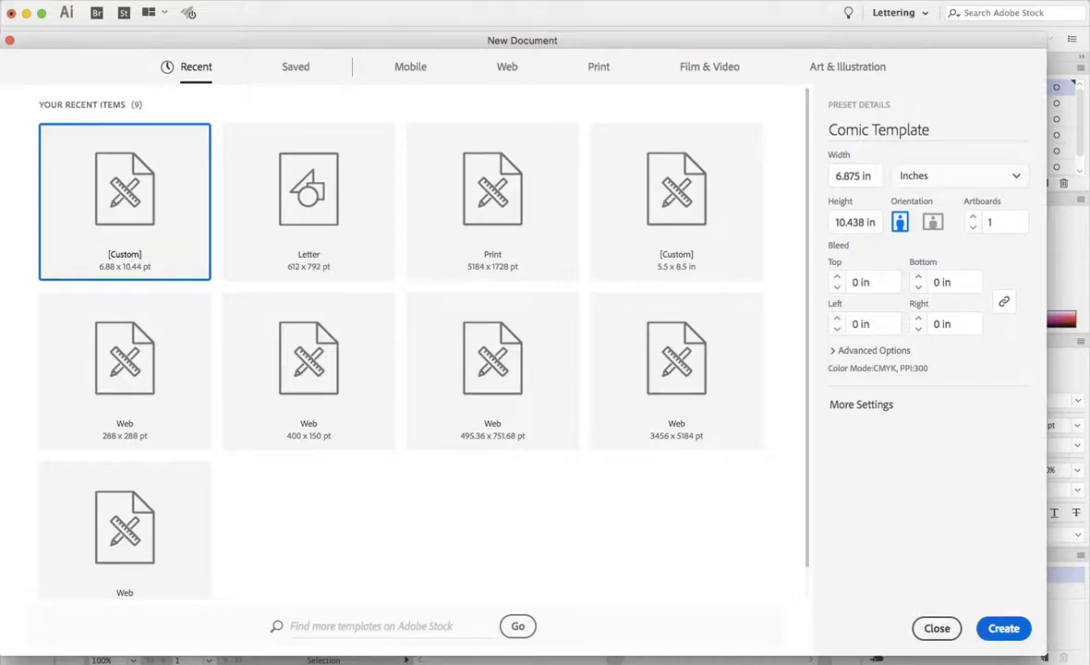
{"action": "key", "text": "Return"}
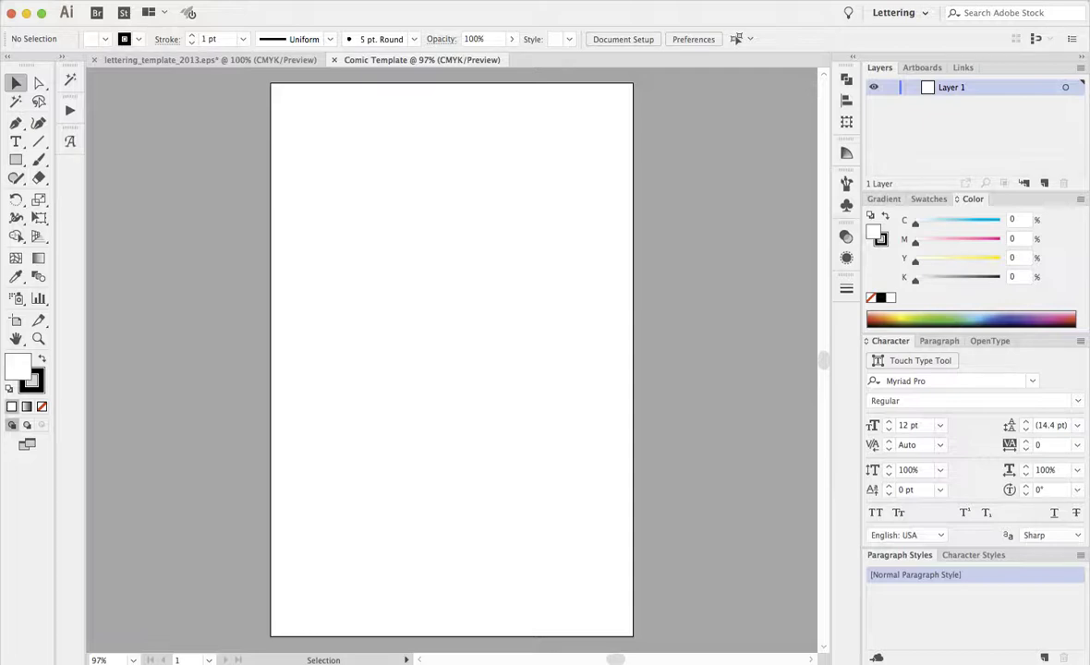
- Rename Layer 1 as Bounding Box
{"action": "double_click", "coordinate": [951, 87]}
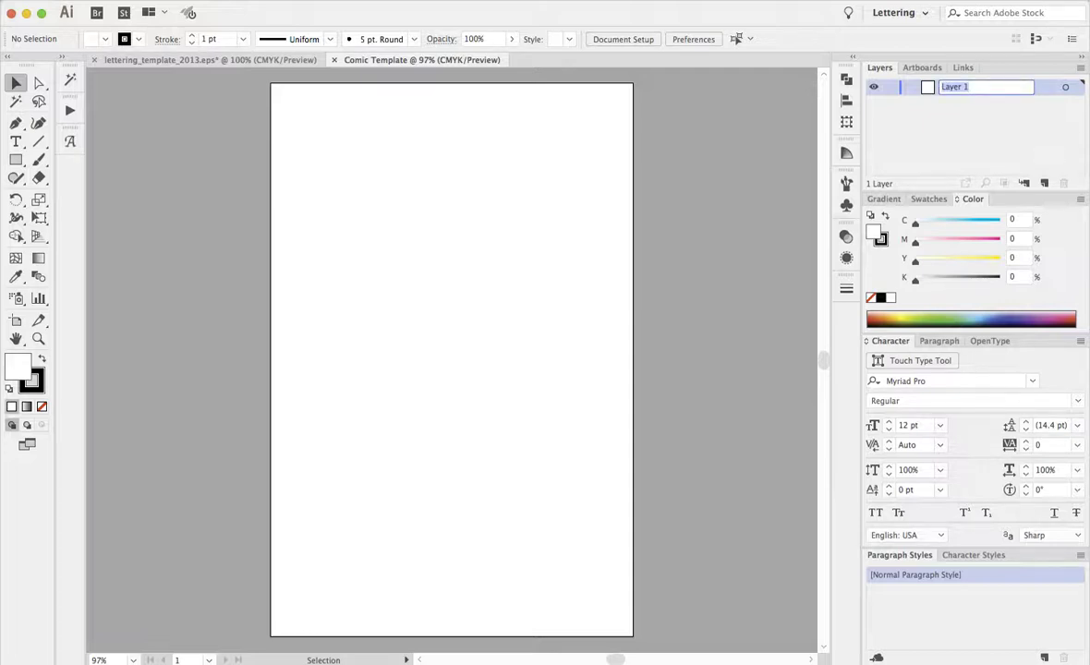
{"action": "type", "text": "Bounding Box"}
{"action": "key", "text": "Return"}
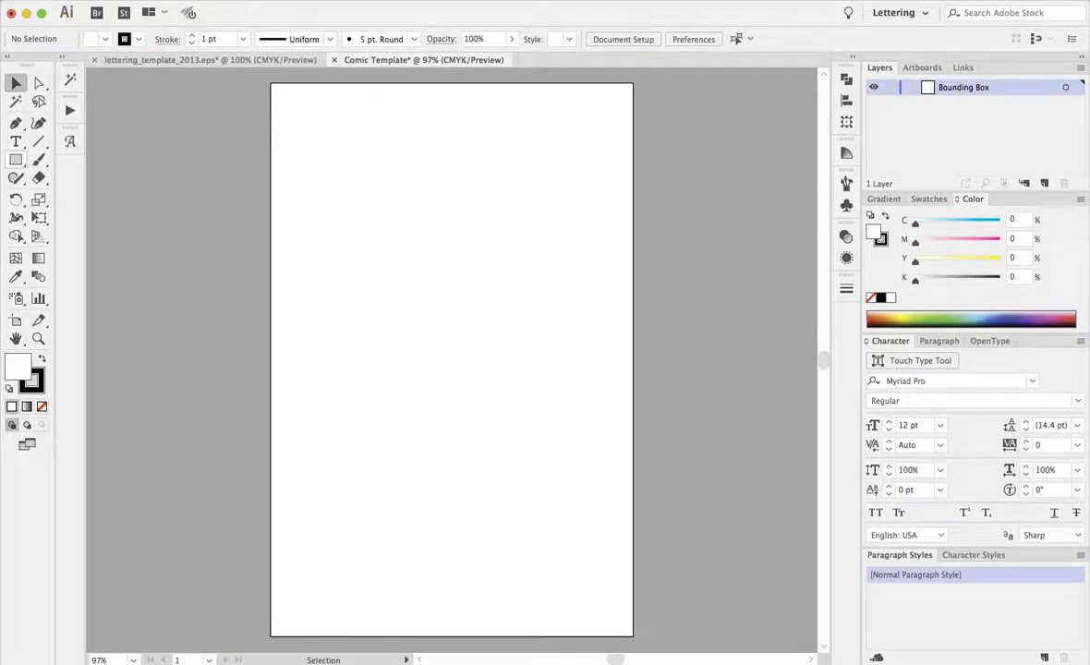
- Create a rectangle 6.875 in wide and 10.438 in high on the Bounding Box layer
{"action": "left_click", "coordinate": [16, 160]}
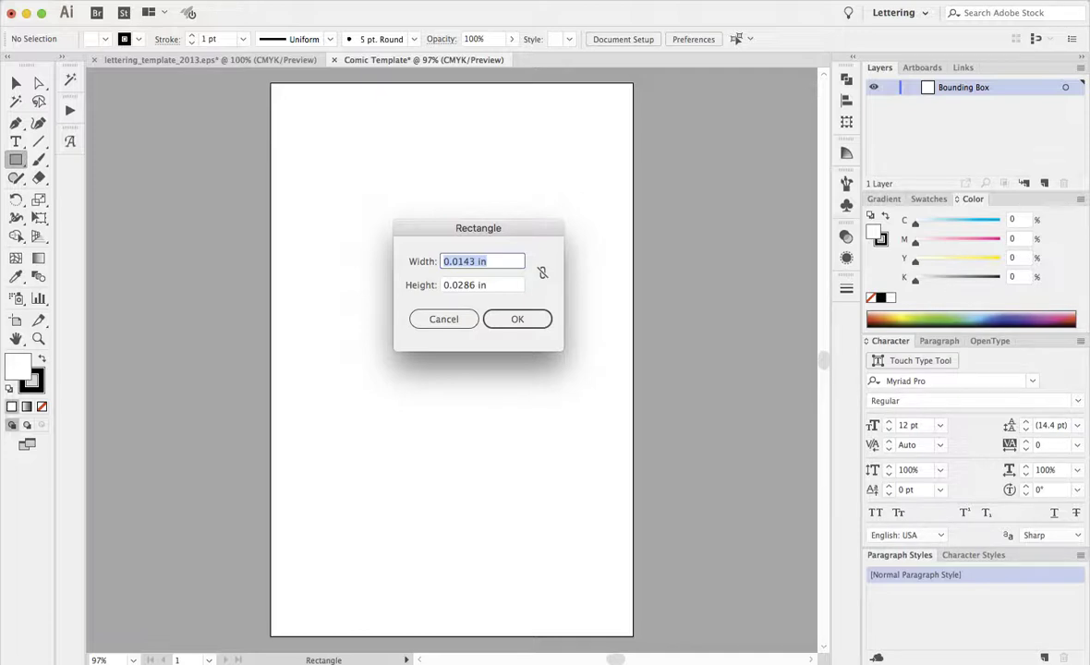
{"action": "type", "text": "6.875"}
{"action": "key", "text": "Tab"}
{"action": "type", "text": "10.438"}
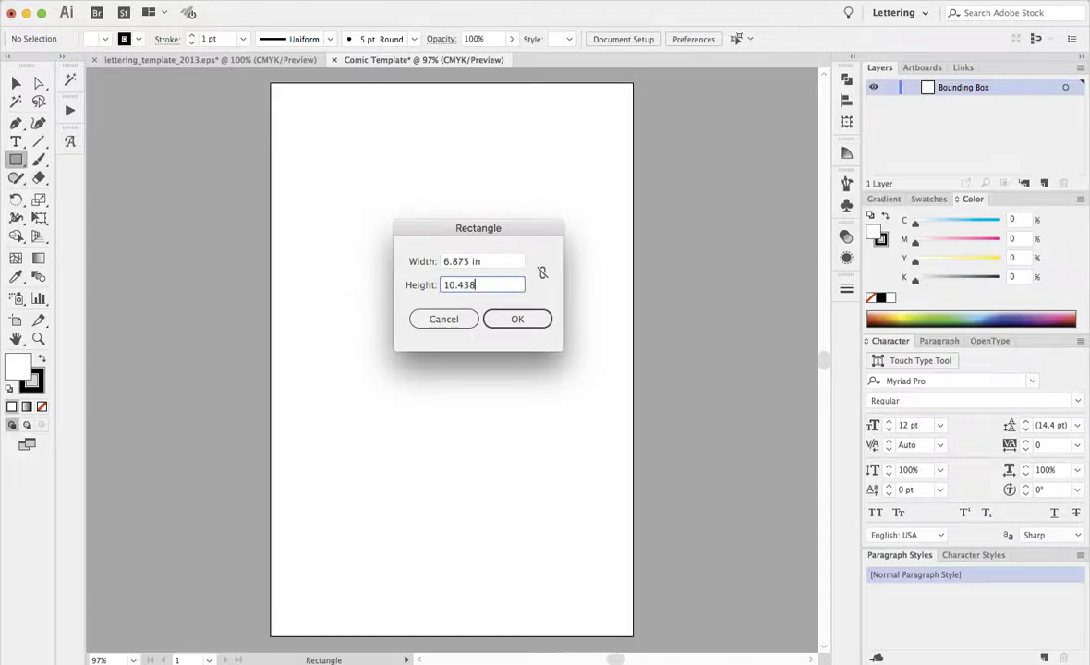
{"action": "key", "text": "Return"}
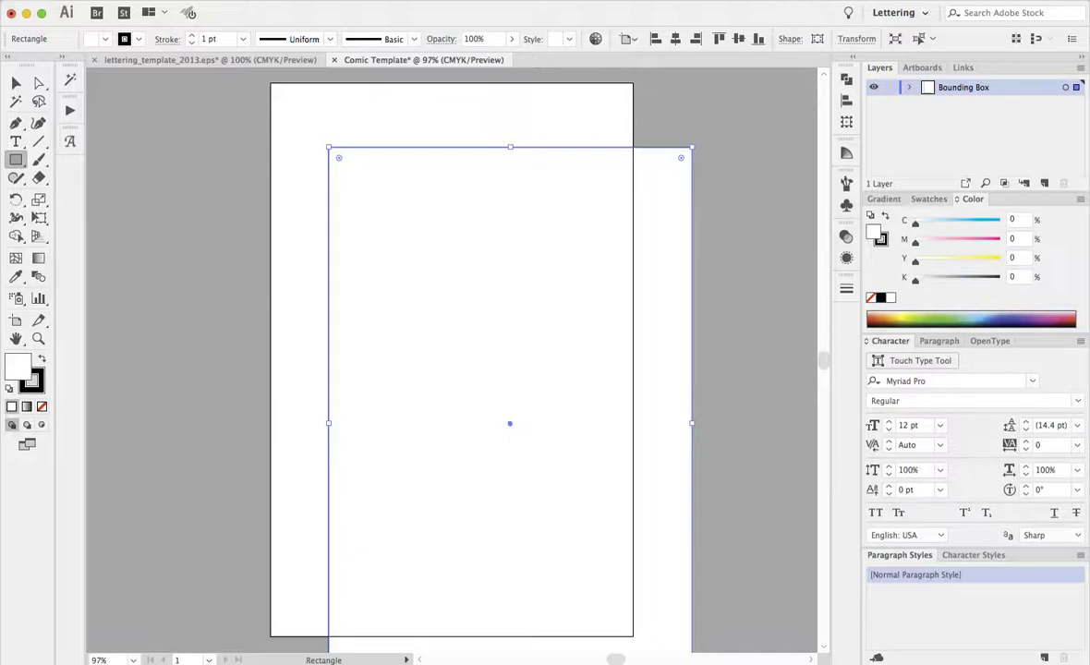
- Create a second rectangle 6.625 in wide and 10.1875 in high
{"action": "left_click", "coordinate": [483, 383]}
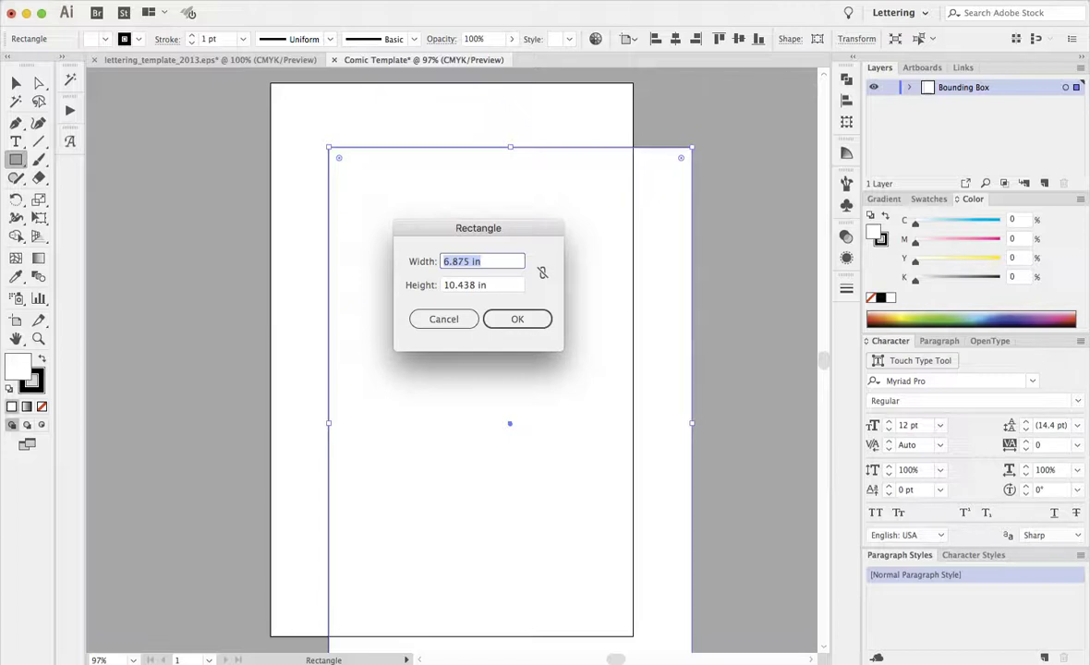
{"action": "type", "text": "6.625"}
{"action": "key", "text": "Tab"}
{"action": "type", "text": "10"}
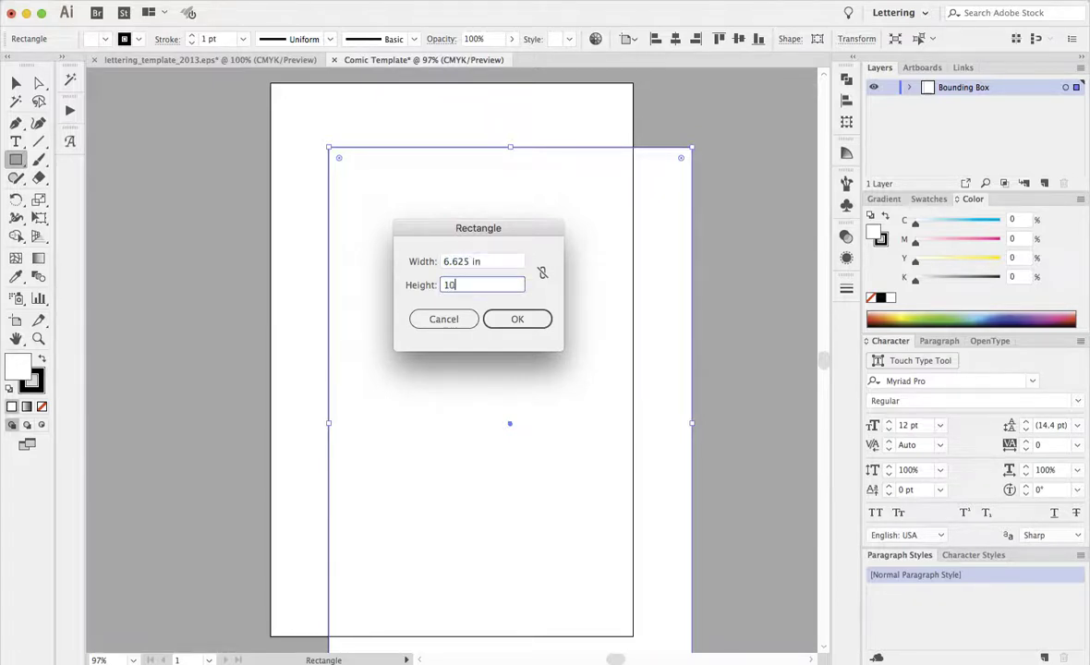
{"action": "type", "text": ".1875"}
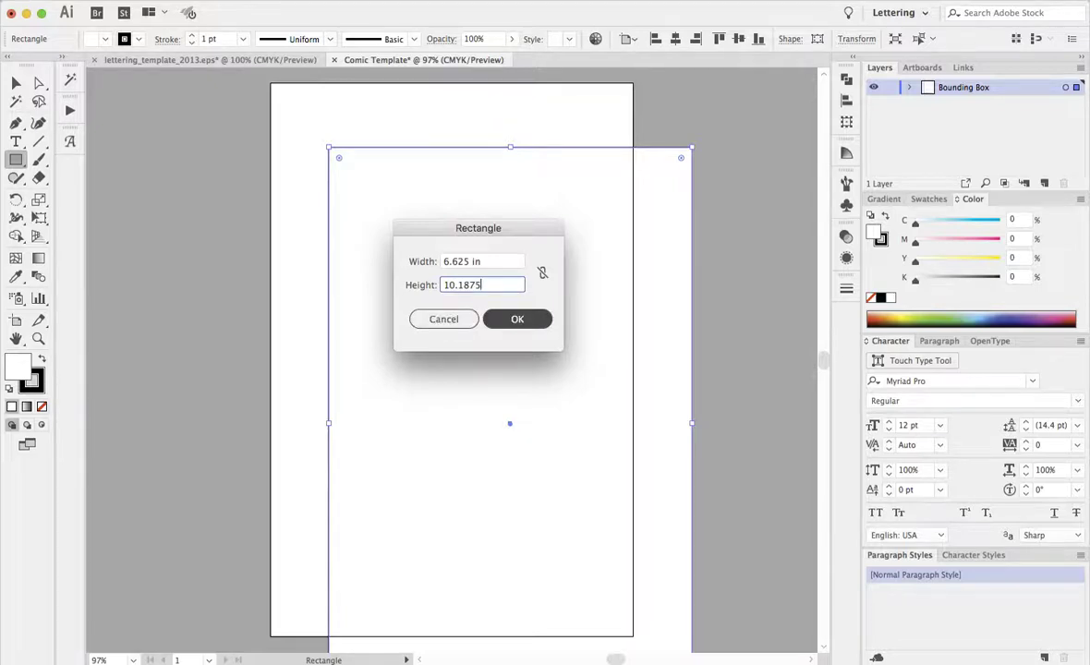
{"action": "key", "text": "Return"}
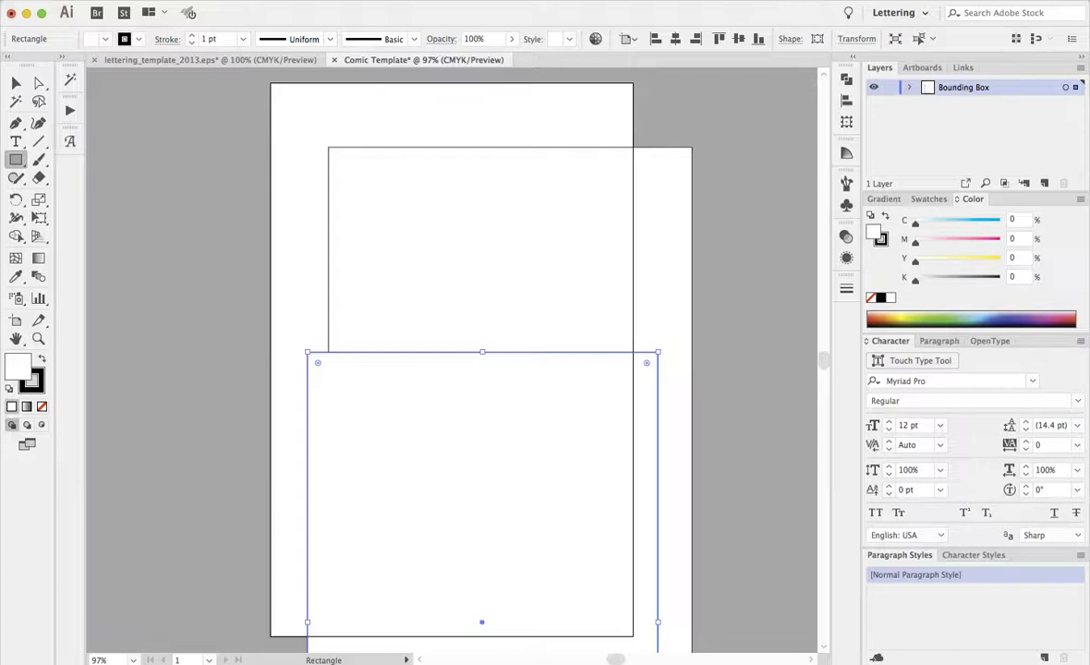
- Create a third rectangle 6.125 in wide and 9.6875 in high
{"action": "left_click", "coordinate": [478, 285]}
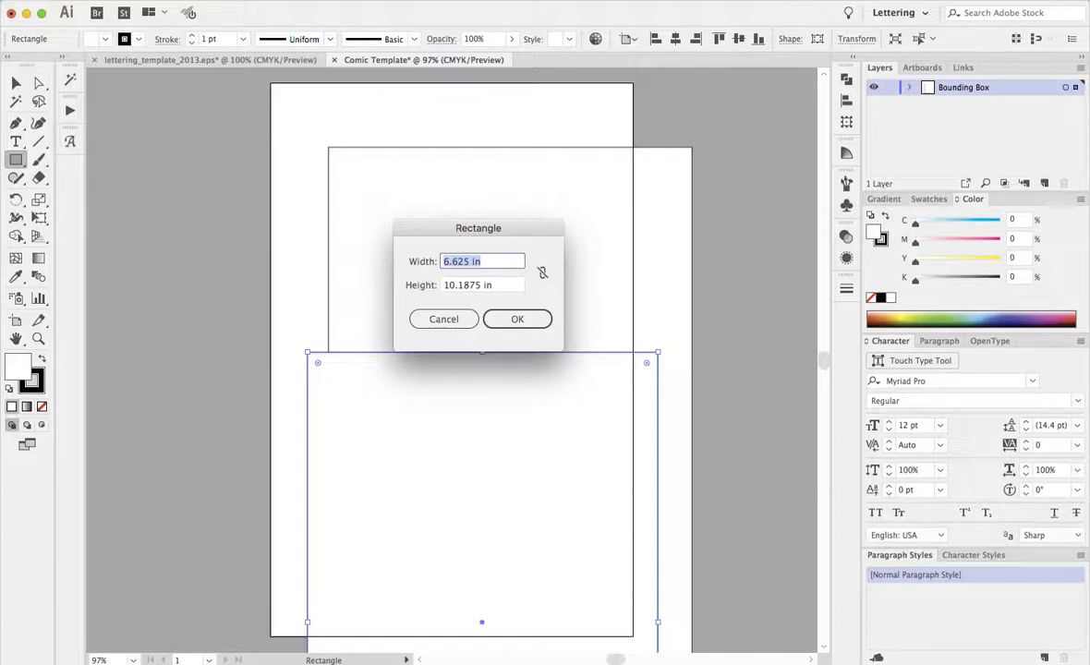
{"action": "type", "text": "6.125"}
{"action": "key", "text": "Tab"}
{"action": "type", "text": "9."}
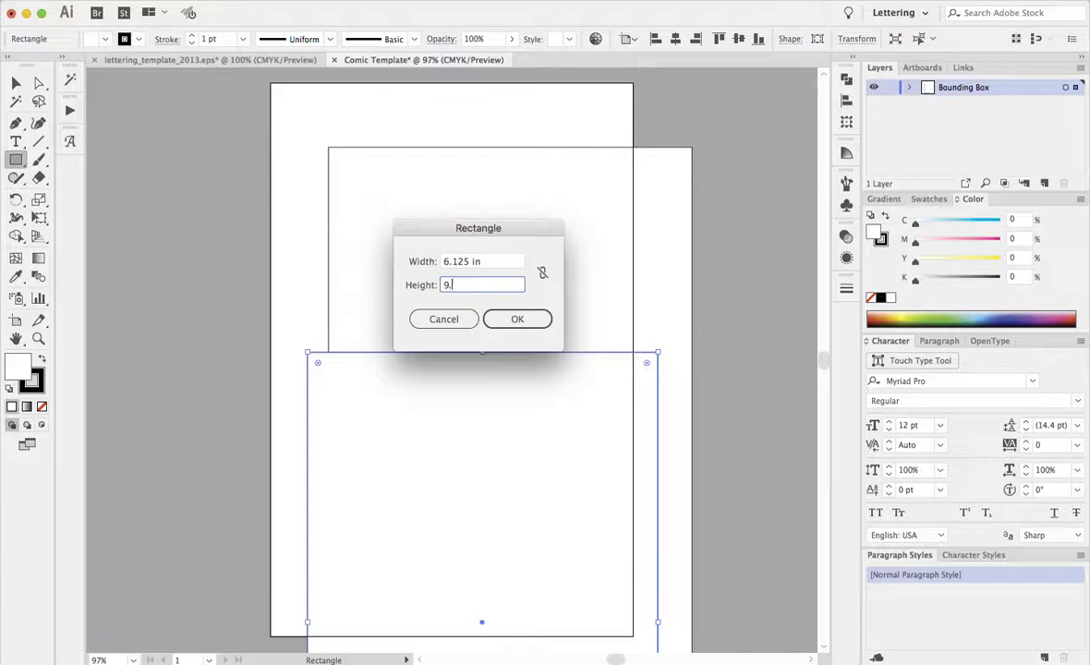
{"action": "type", "text": "6875"}
{"action": "key", "text": "Return"}
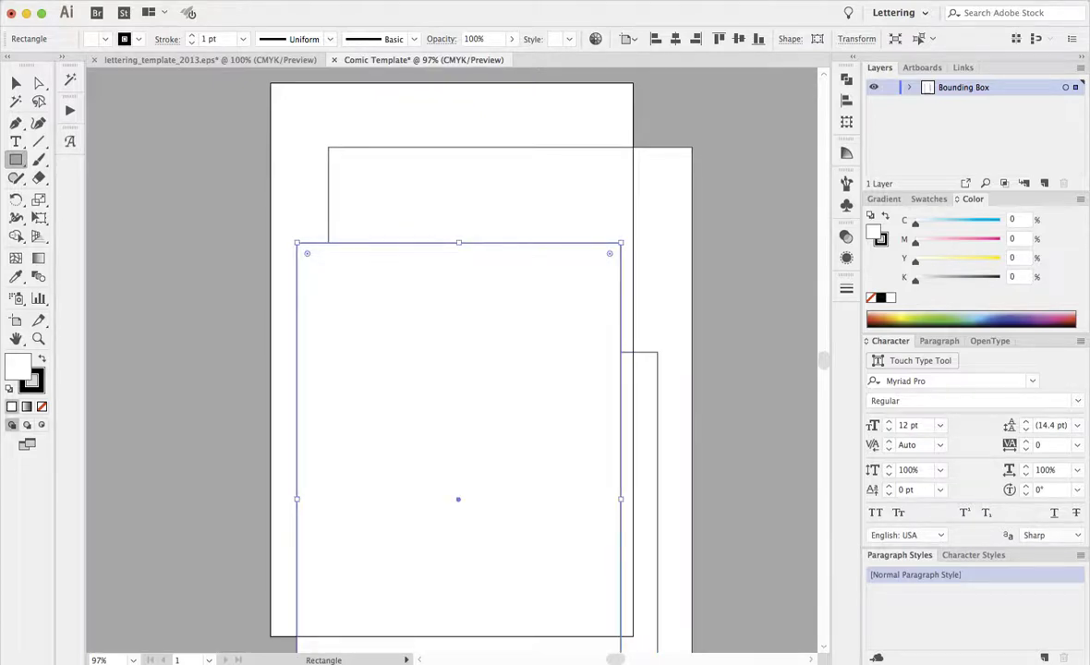
- Select all three rectangles and align them to the horizontal and vertical center of the artboard
{"action": "key", "text": "v"}
{"action": "key", "text": "super+a"}
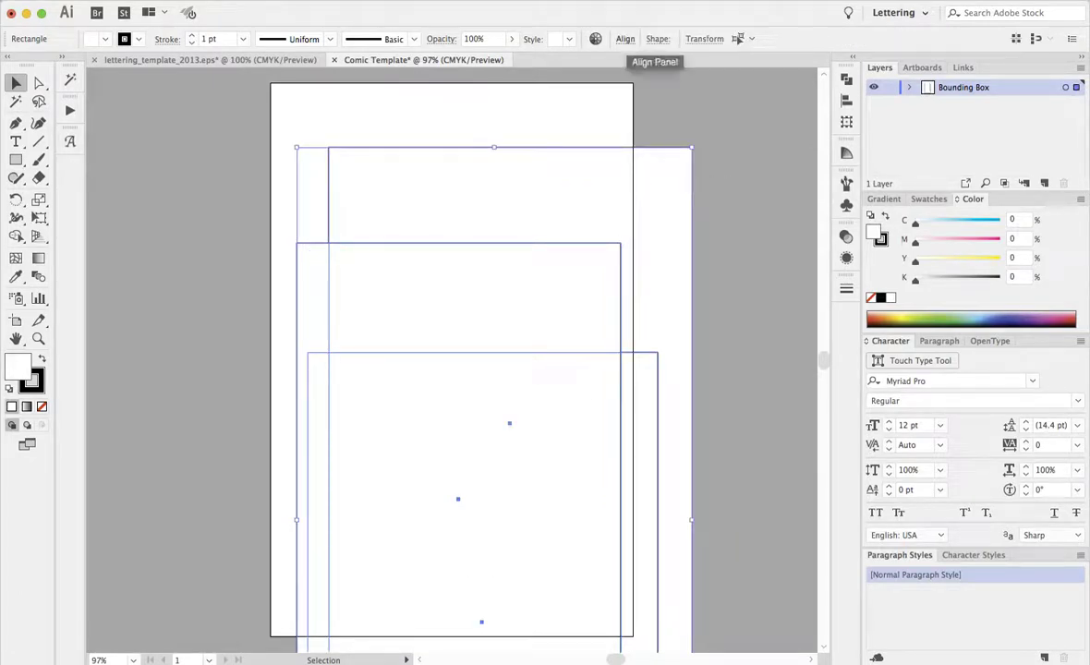
{"action": "left_click", "coordinate": [626, 39]}
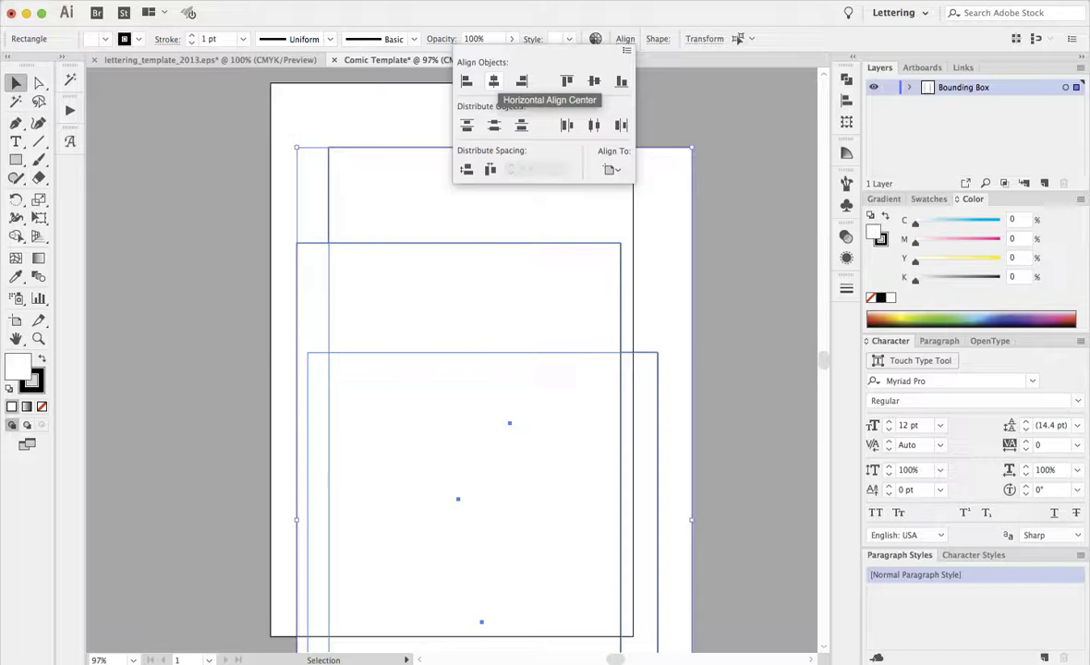
{"action": "left_click", "coordinate": [494, 82]}
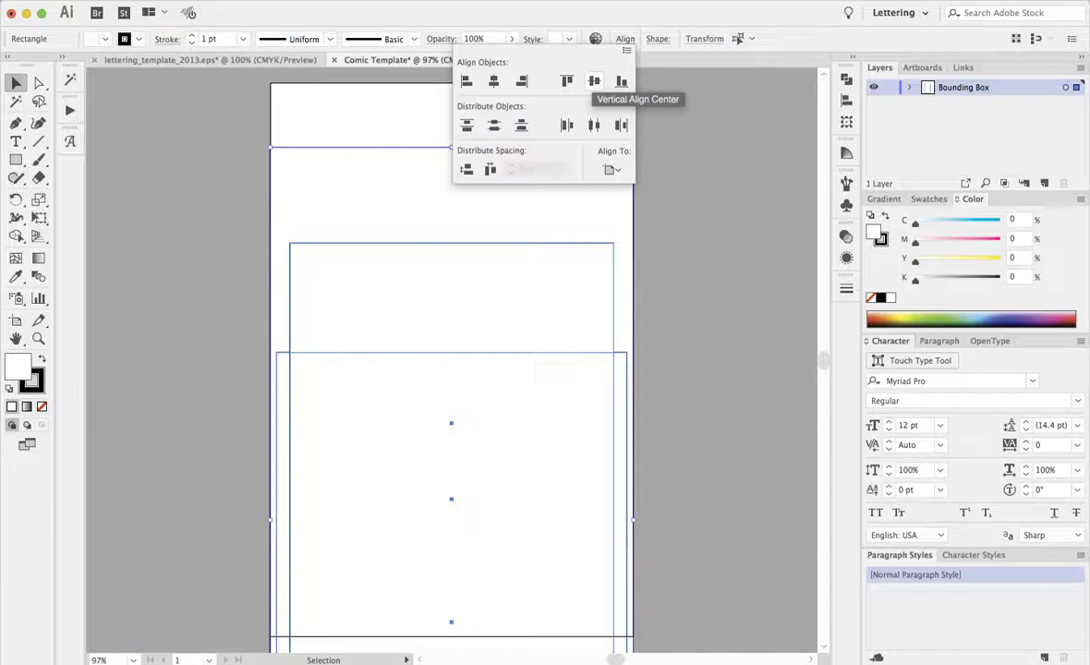
{"action": "left_click", "coordinate": [593, 82]}
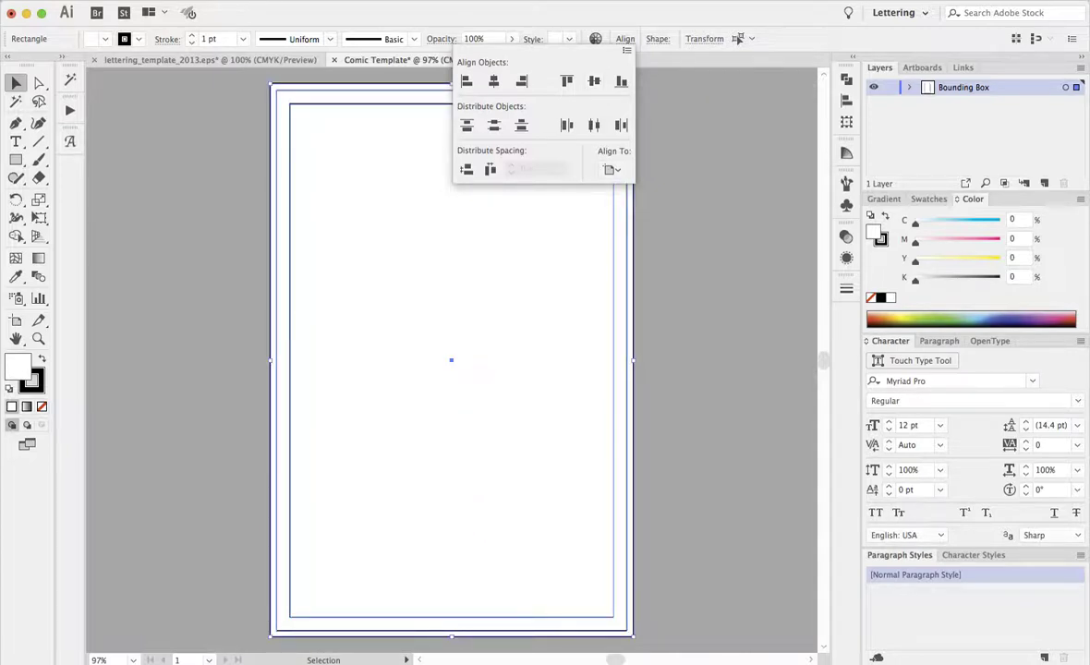
{"action": "key", "text": "Escape"}
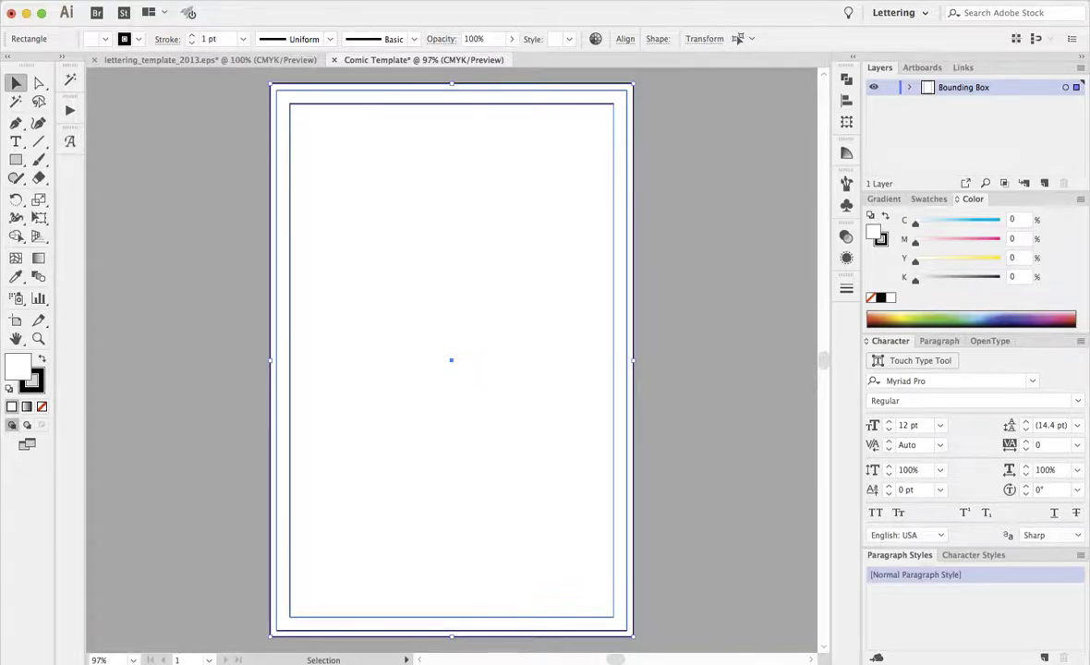
- Convert the three centered rectangles into guides
{"action": "left_click", "coordinate": [212, 0]}
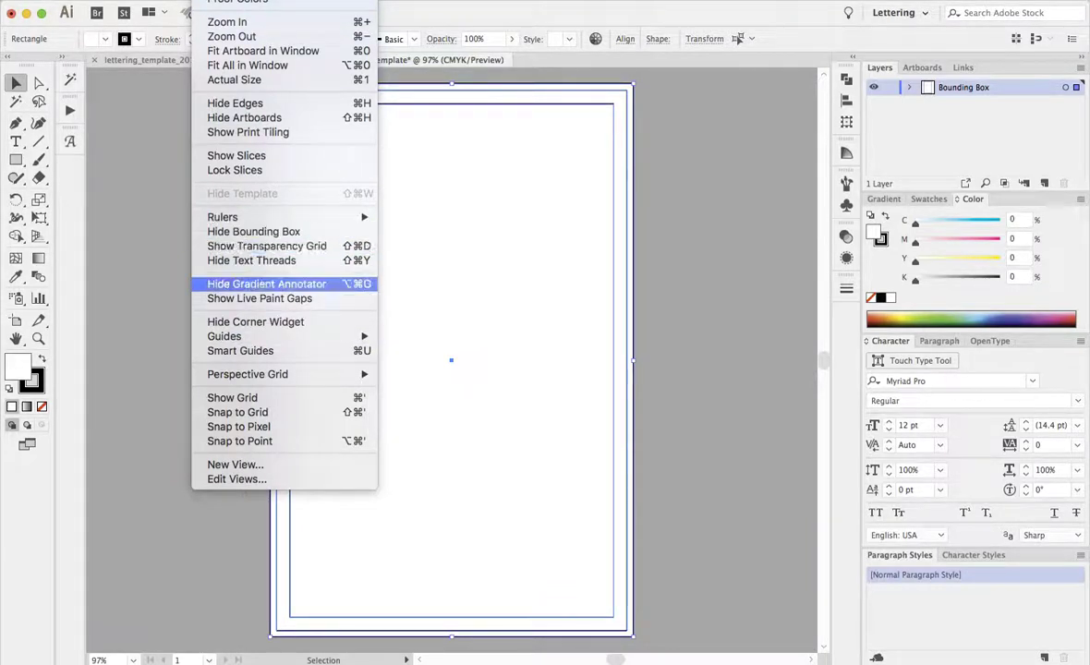
{"action": "mouse_move", "coordinate": [224, 337]}
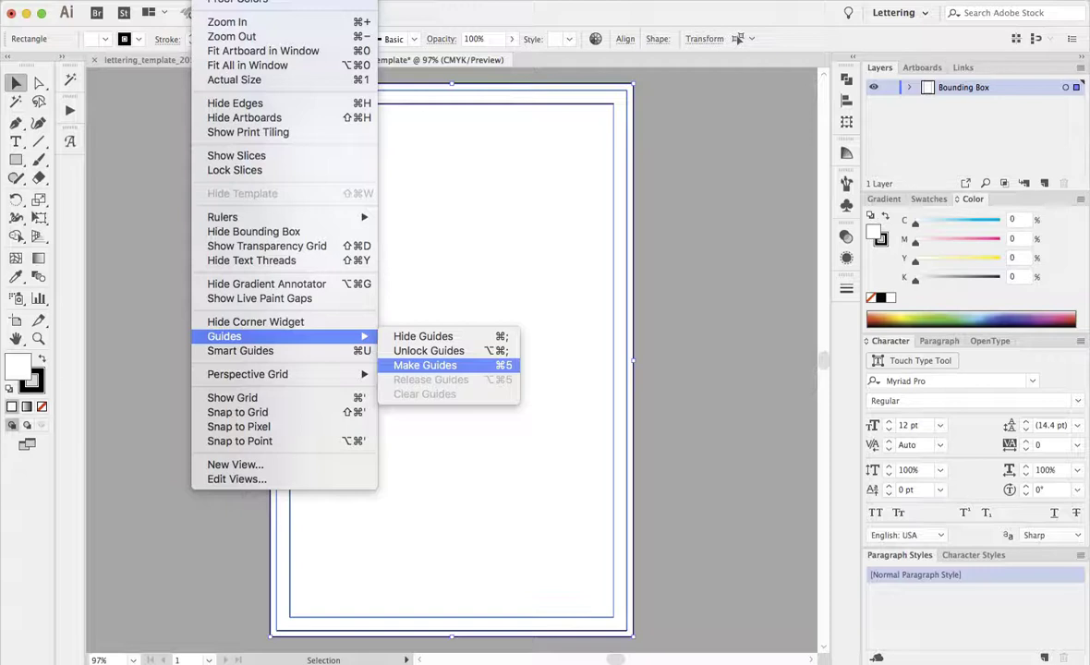
{"action": "key", "text": "Return"}
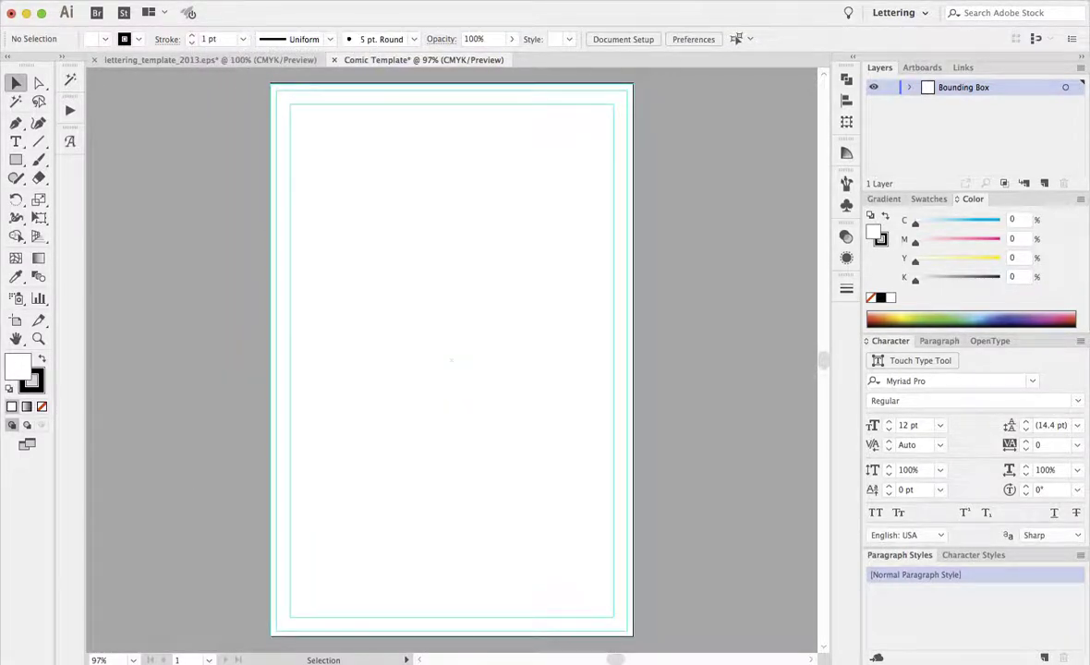